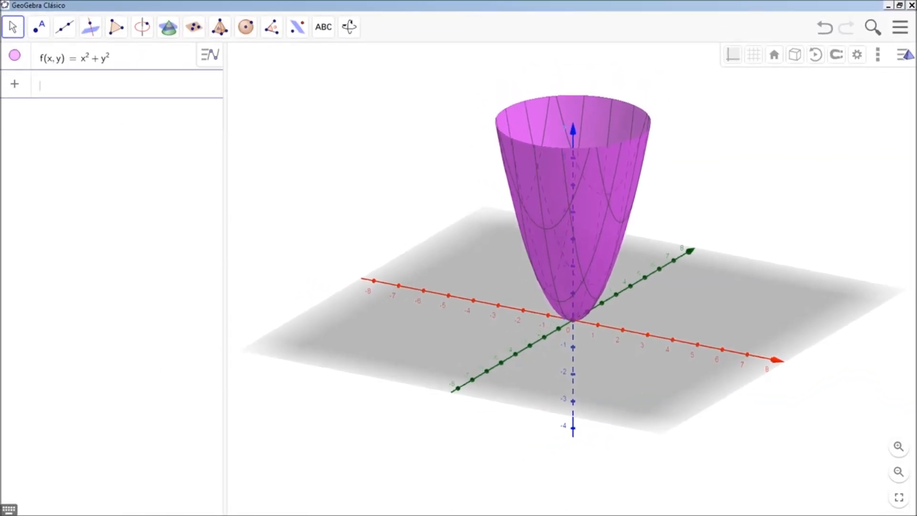
Step: Plot the equation x² + y² = 1 as a cylinder together with the paraboloid
{"action": "type", "text": "x^2"}
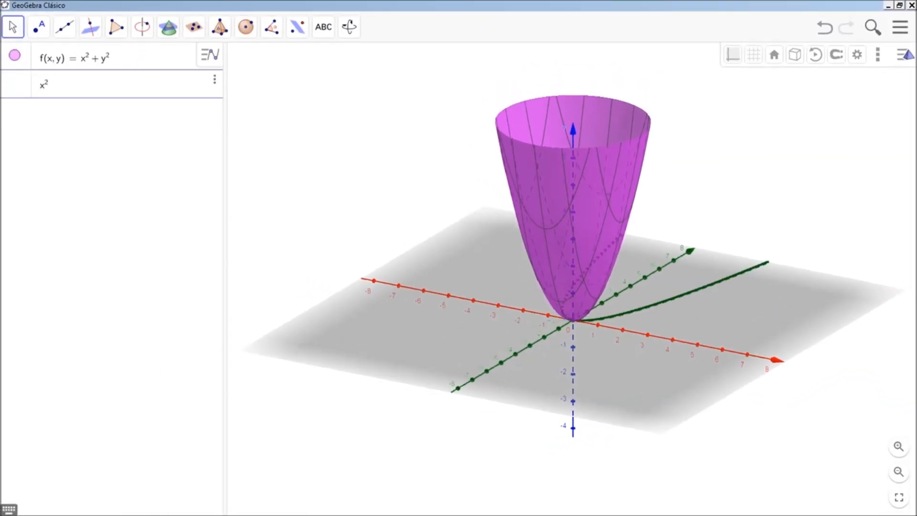
{"action": "type", "text": "+y^2"}
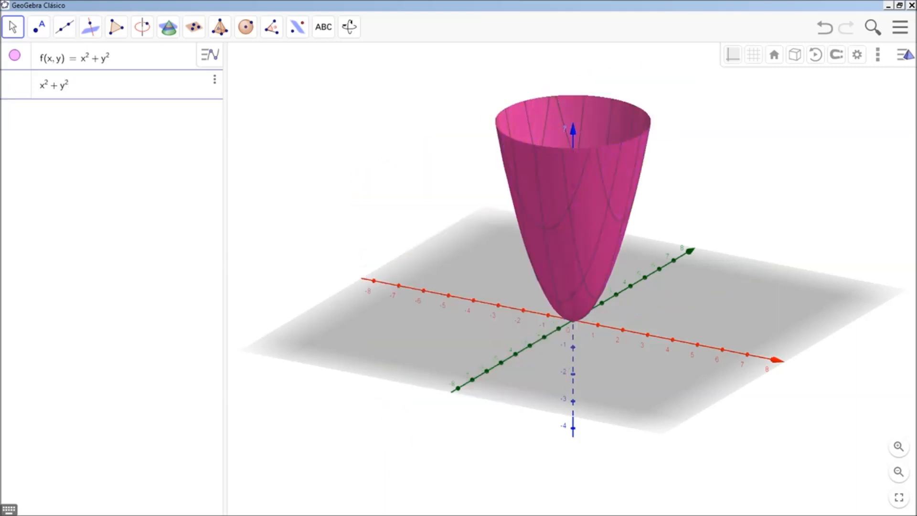
{"action": "type", "text": "=1"}
{"action": "key", "text": "Return"}
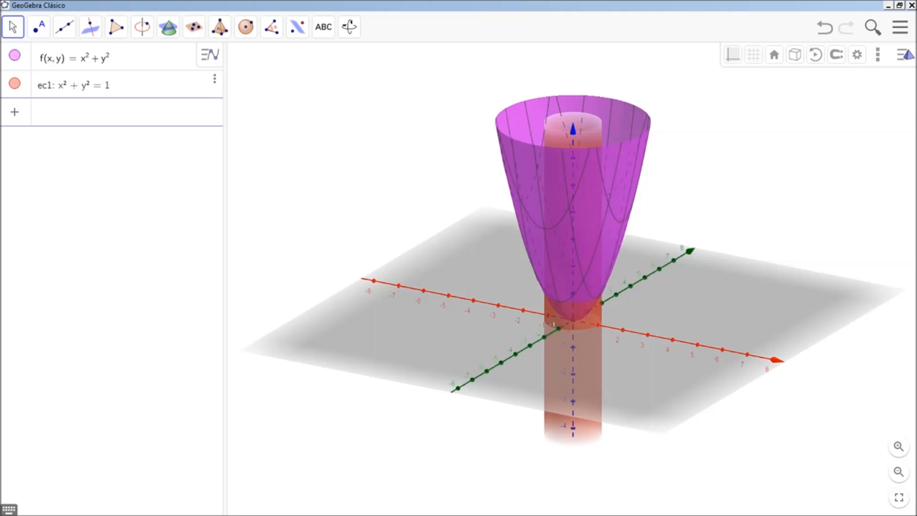
Step: Hide the paraboloid f(x,y) = x² + y² and inspect the remaining cylinder from above and at an angle
{"action": "left_click_drag", "start_coordinate": [669, 201], "coordinate": [654, 251]}
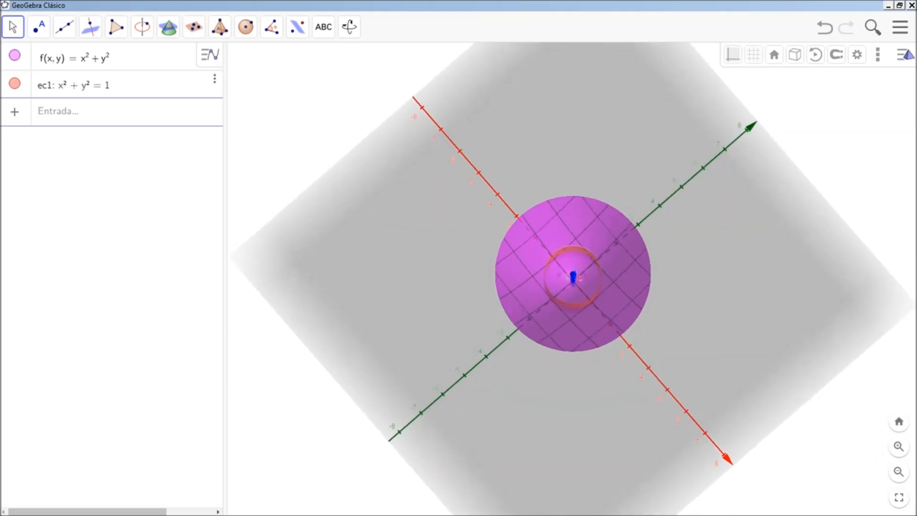
{"action": "scroll", "coordinate": [585, 269], "scroll_direction": "up", "scroll_amount": 1}
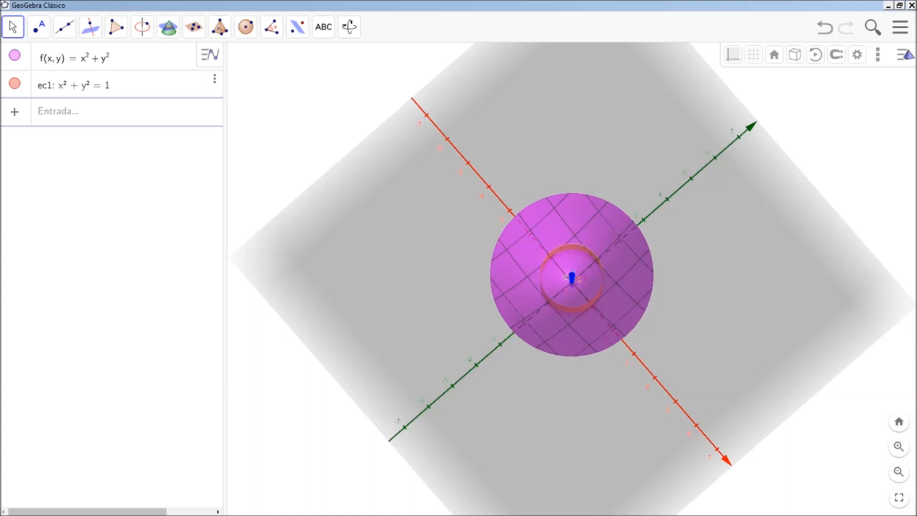
{"action": "left_click", "coordinate": [15, 55]}
{"action": "left_click_drag", "start_coordinate": [654, 252], "coordinate": [654, 256]}
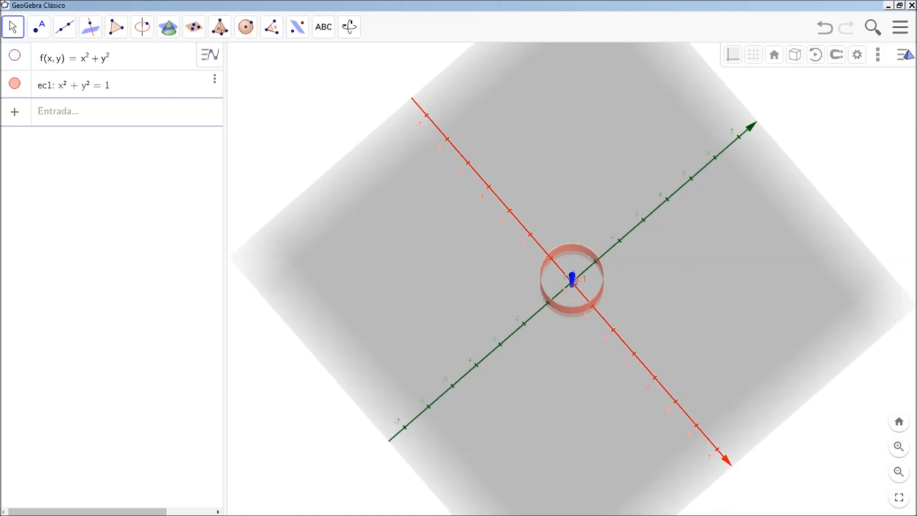
{"action": "scroll", "coordinate": [605, 250], "scroll_direction": "up", "scroll_amount": 3}
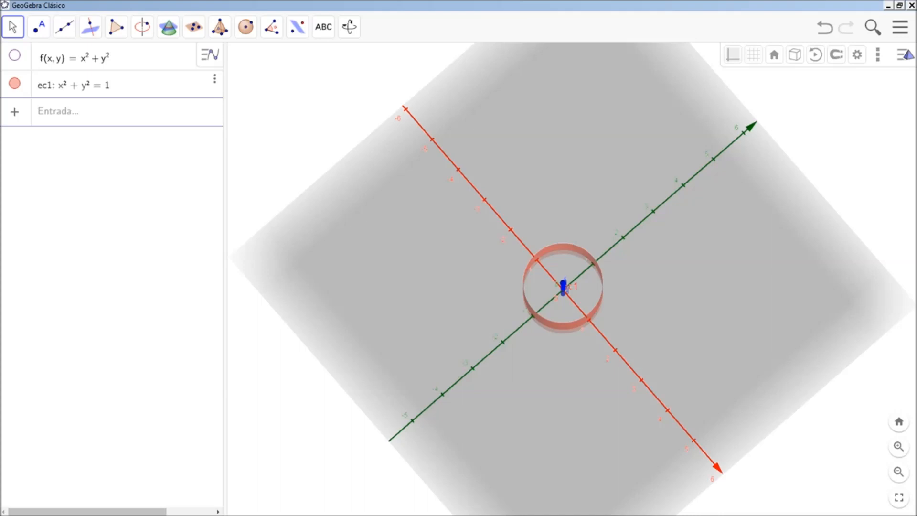
{"action": "left_click_drag", "start_coordinate": [573, 334], "coordinate": [550, 295]}
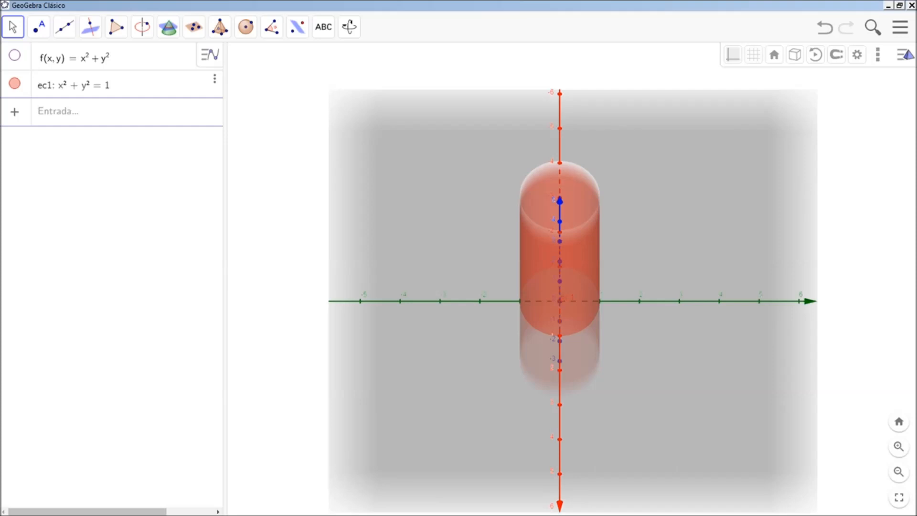
Step: Plot a second, wider cylinder with the equation x² + y² = 4
{"action": "left_click", "coordinate": [77, 112]}
{"action": "type", "text": "x^2"}
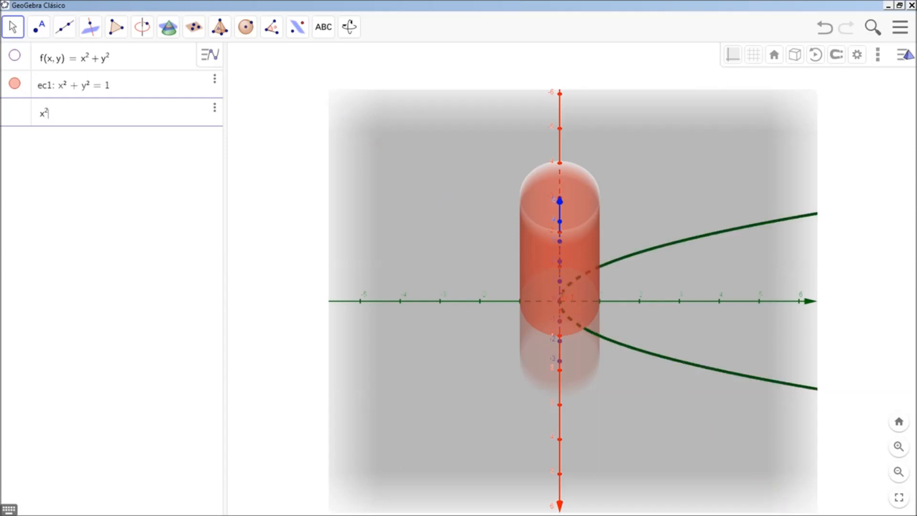
{"action": "key", "text": "Right"}
{"action": "type", "text": "+y^2"}
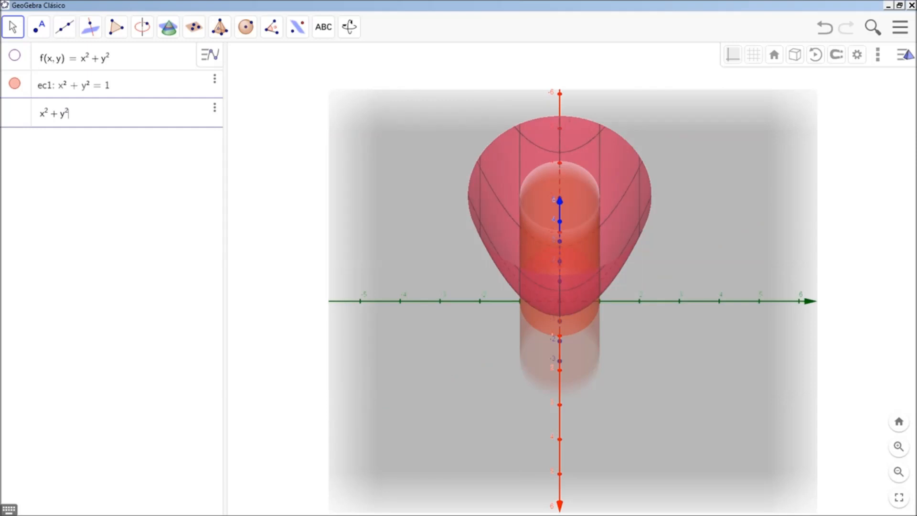
{"action": "key", "text": "Right"}
{"action": "type", "text": "=4"}
{"action": "key", "text": "Return"}
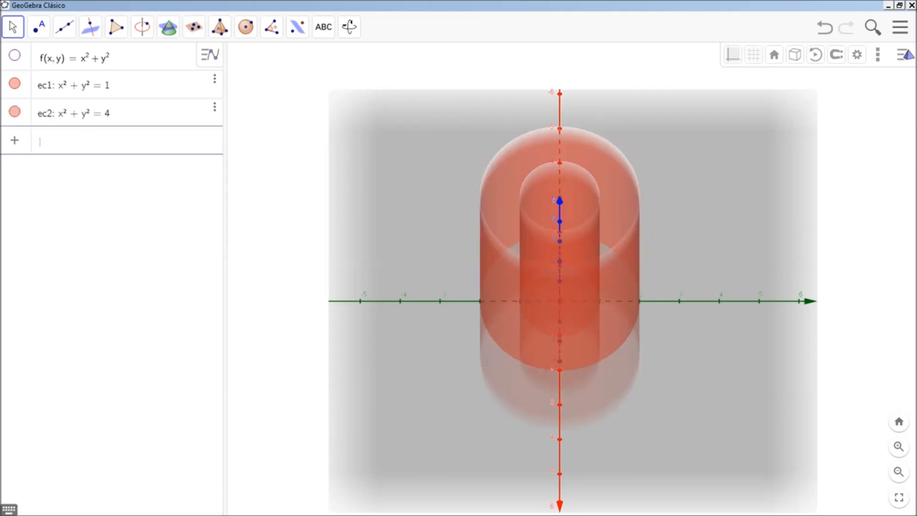
Step: Show the paraboloid again and inspect where it meets both cylinders, ending in a side view perpendicular to the xz-plane
{"action": "left_click_drag", "start_coordinate": [669, 334], "coordinate": [640, 283]}
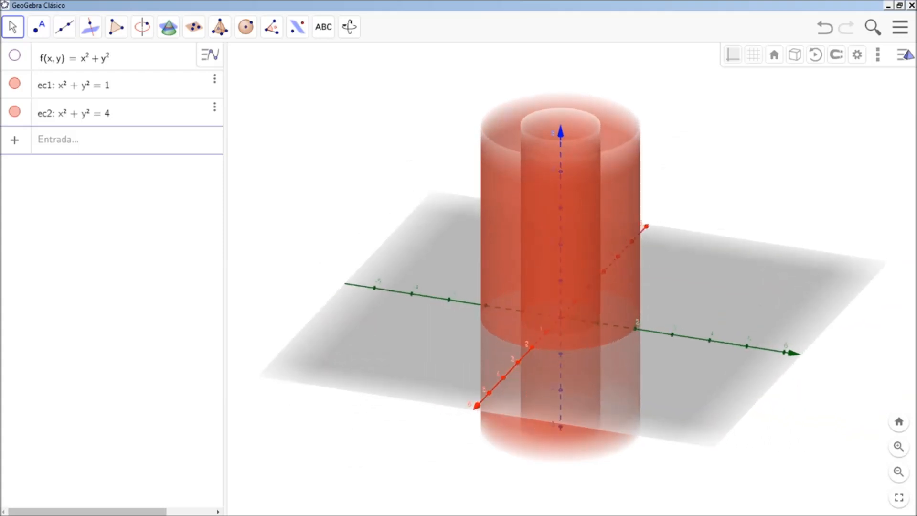
{"action": "left_click", "coordinate": [14, 55]}
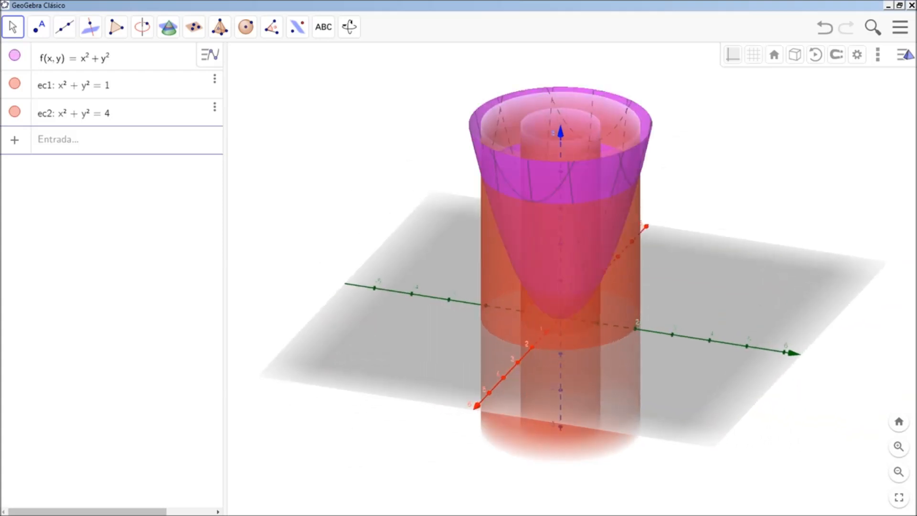
{"action": "scroll", "coordinate": [572, 279], "scroll_direction": "down", "scroll_amount": 1}
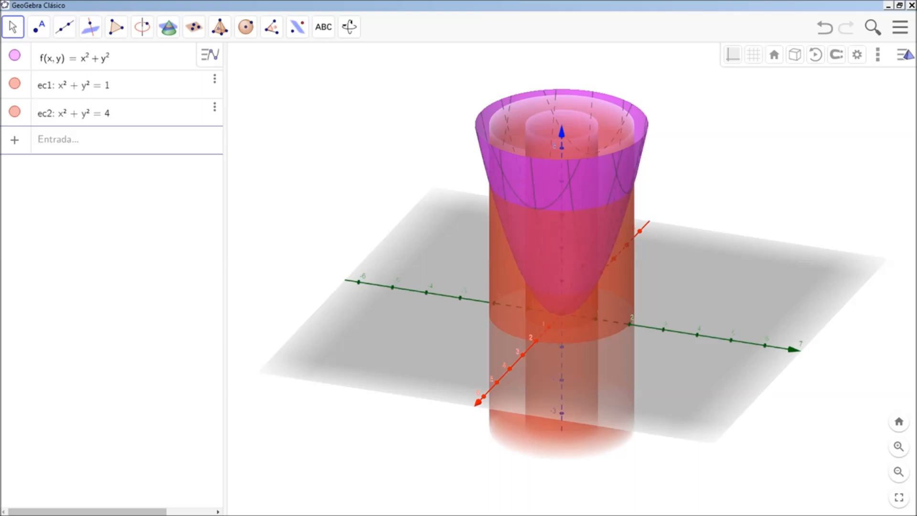
{"action": "scroll", "coordinate": [572, 279], "scroll_direction": "down", "scroll_amount": 1}
{"action": "left_click_drag", "start_coordinate": [572, 279], "coordinate": [555, 291]}
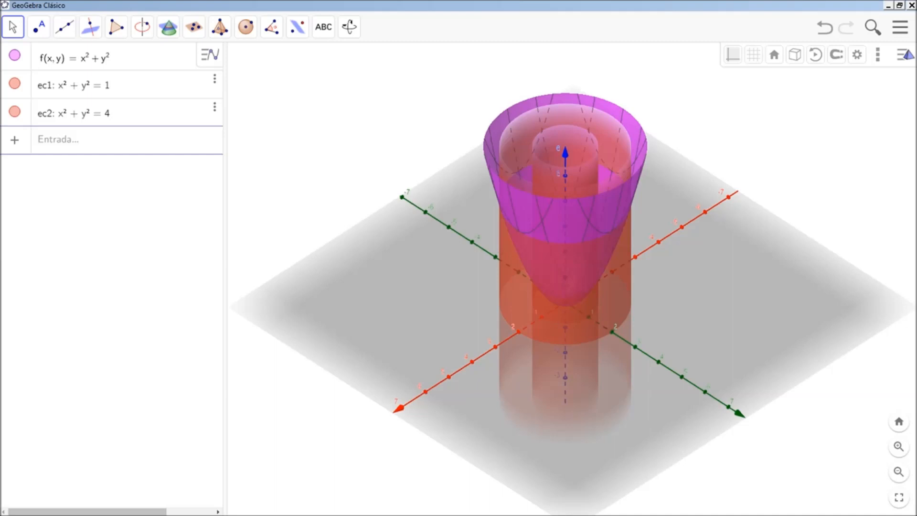
{"action": "left_click_drag", "start_coordinate": [555, 291], "coordinate": [525, 264]}
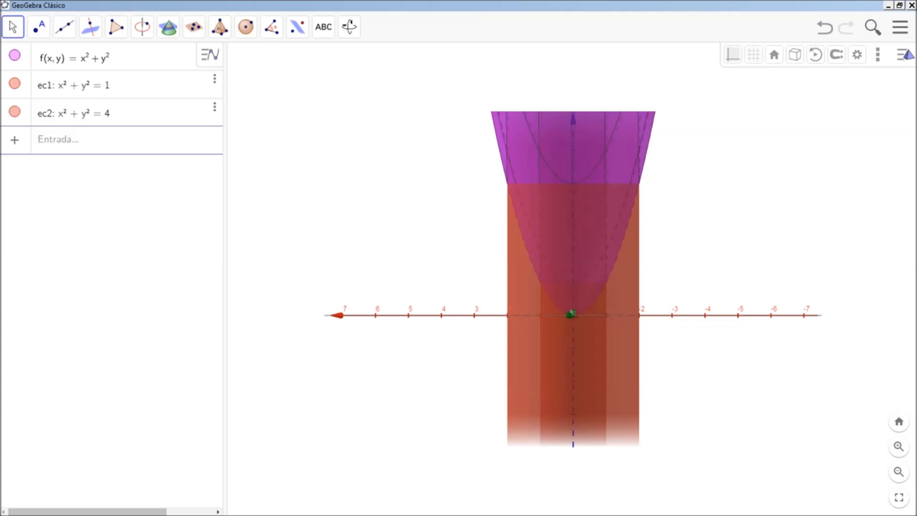
{"action": "left_click", "coordinate": [40, 141]}
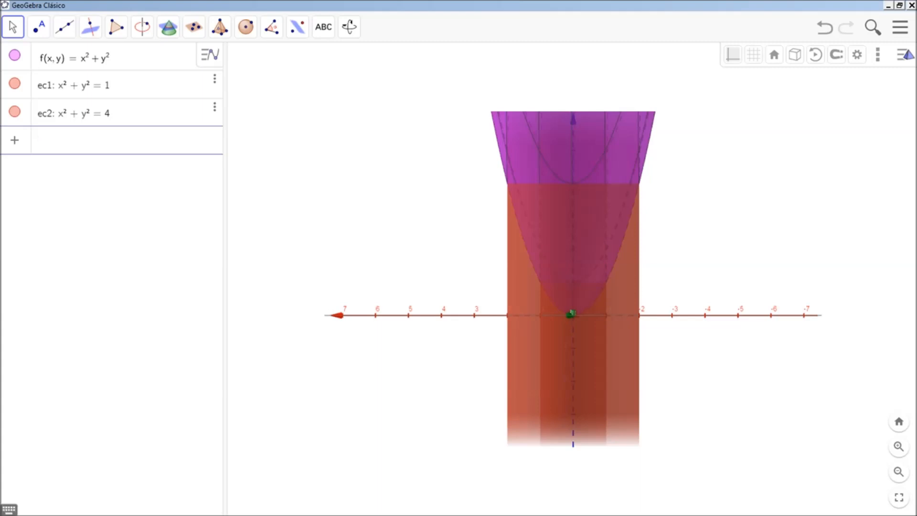
{"action": "type", "text": "("}
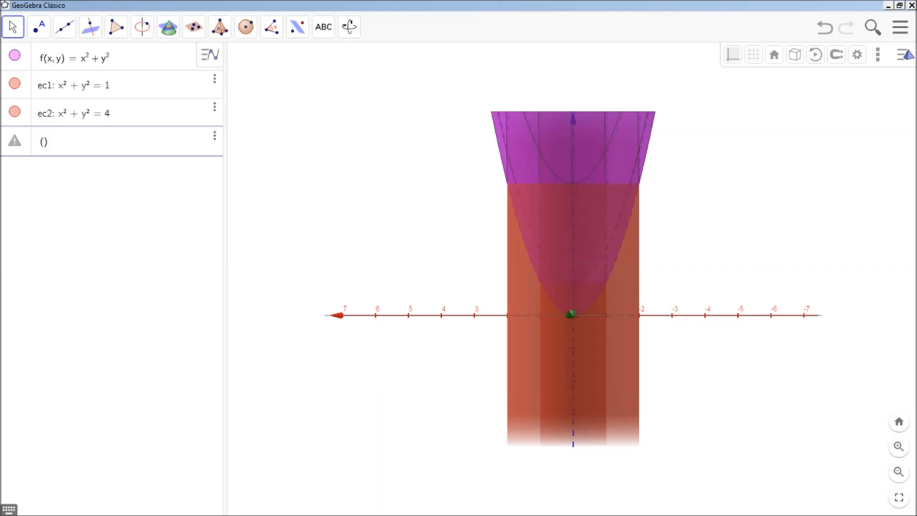
{"action": "key", "text": "BackSpace"}
{"action": "left_click", "coordinate": [214, 136]}
{"action": "left_click", "coordinate": [253, 137]}
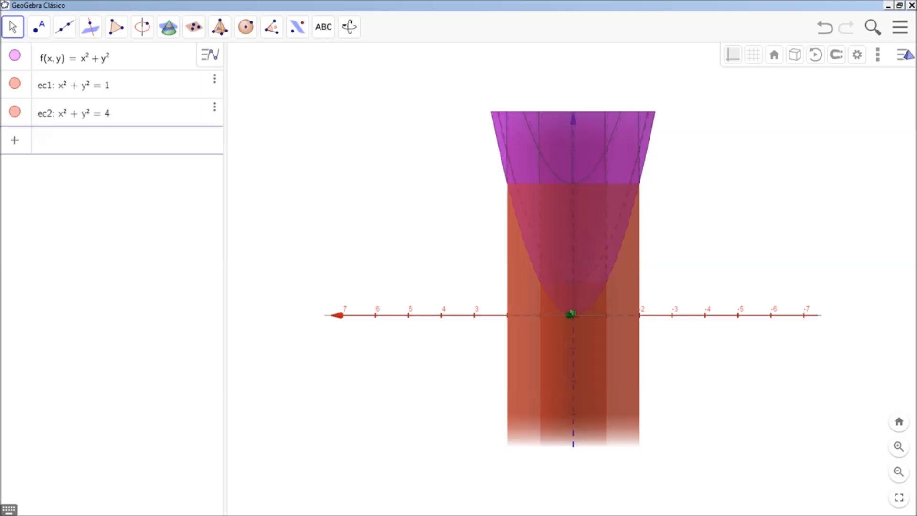
Step: Create a number slider named r below the two cylinder equations
{"action": "type", "text": "r"}
{"action": "key", "text": "Return"}
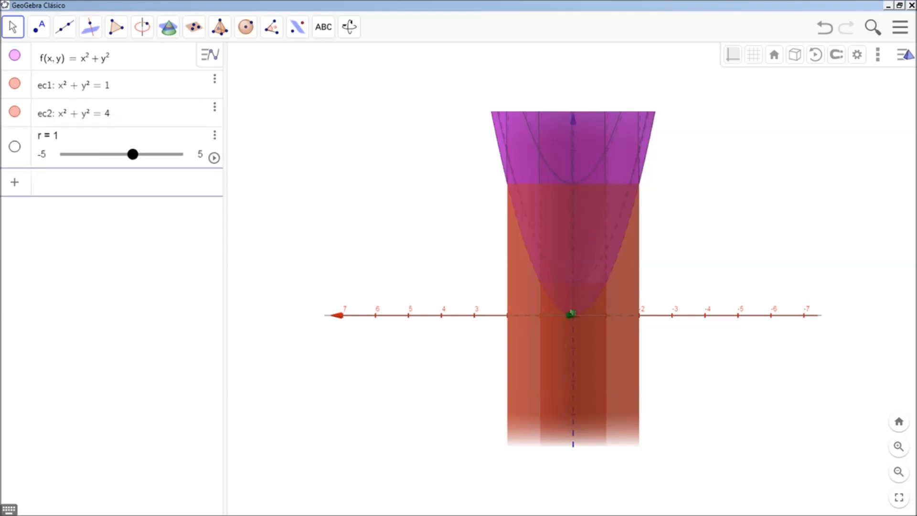
{"action": "mouse_move", "coordinate": [133, 154]}
{"action": "left_mouse_down"}
{"action": "mouse_move", "coordinate": [63, 154]}
{"action": "mouse_move", "coordinate": [133, 154]}
{"action": "left_mouse_up"}
Step: Set the range of slider r to a minimum of 1 and a maximum of 10
{"action": "left_click", "coordinate": [214, 135]}
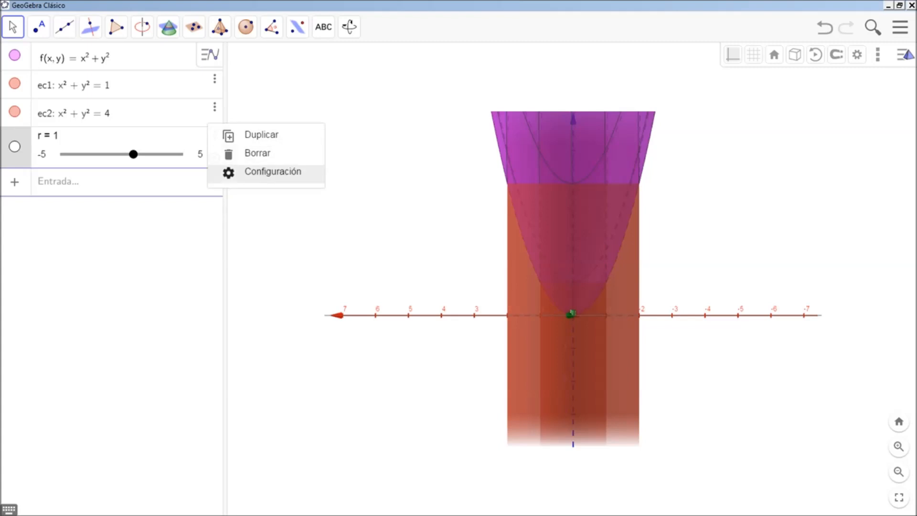
{"action": "left_click", "coordinate": [272, 172]}
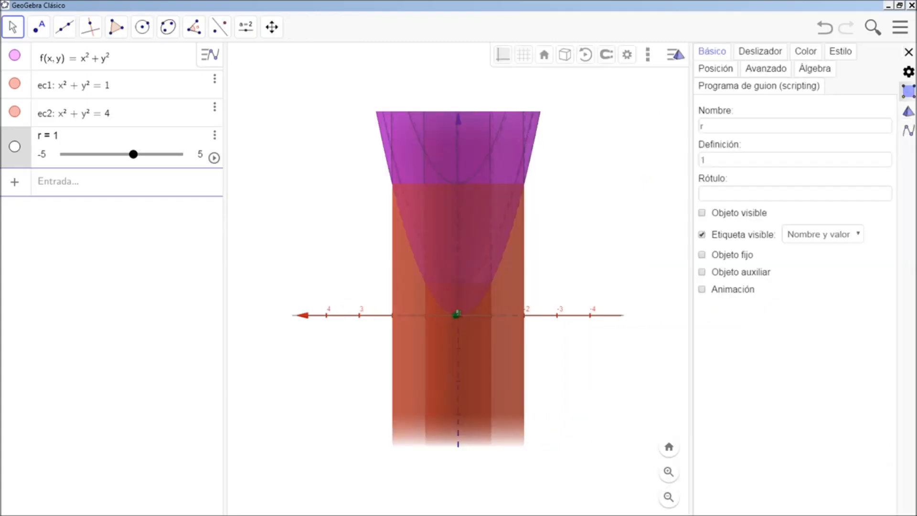
{"action": "left_click", "coordinate": [760, 51]}
{"action": "left_click_drag", "start_coordinate": [712, 124], "coordinate": [700, 125]}
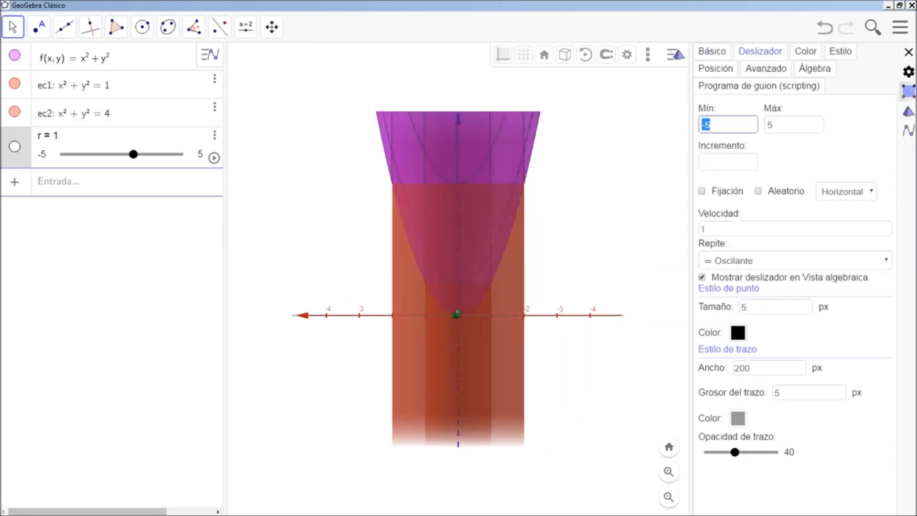
{"action": "type", "text": "1"}
{"action": "key", "text": "Tab"}
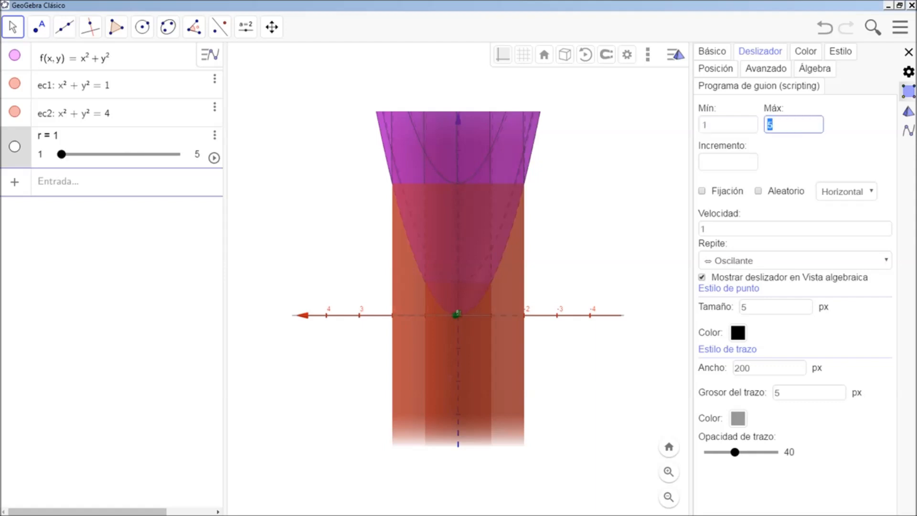
{"action": "type", "text": "10"}
{"action": "key", "text": "Tab"}
{"action": "key", "text": "Tab"}
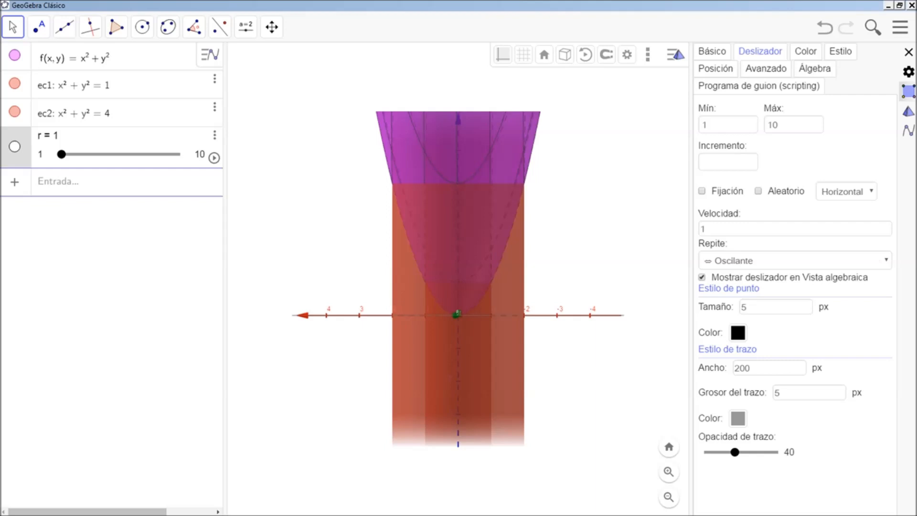
{"action": "left_click", "coordinate": [908, 52]}
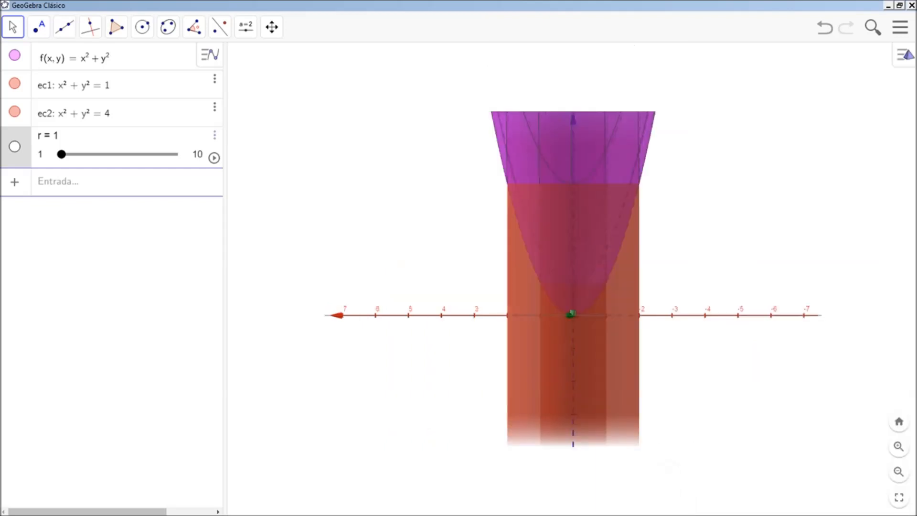
{"action": "mouse_move", "coordinate": [61, 154]}
{"action": "left_mouse_down"}
{"action": "mouse_move", "coordinate": [178, 154]}
{"action": "mouse_move", "coordinate": [62, 154]}
{"action": "left_mouse_up"}
Step: Plot the parametric circle (r·cos(t), r·sin(t)) controlled by slider r and view it in the xy-plane
{"action": "left_click", "coordinate": [58, 182]}
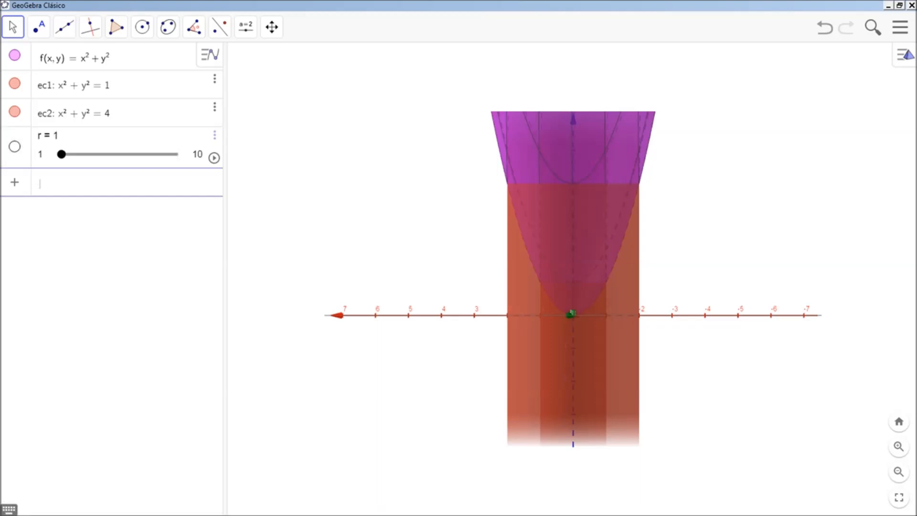
{"action": "type", "text": "("}
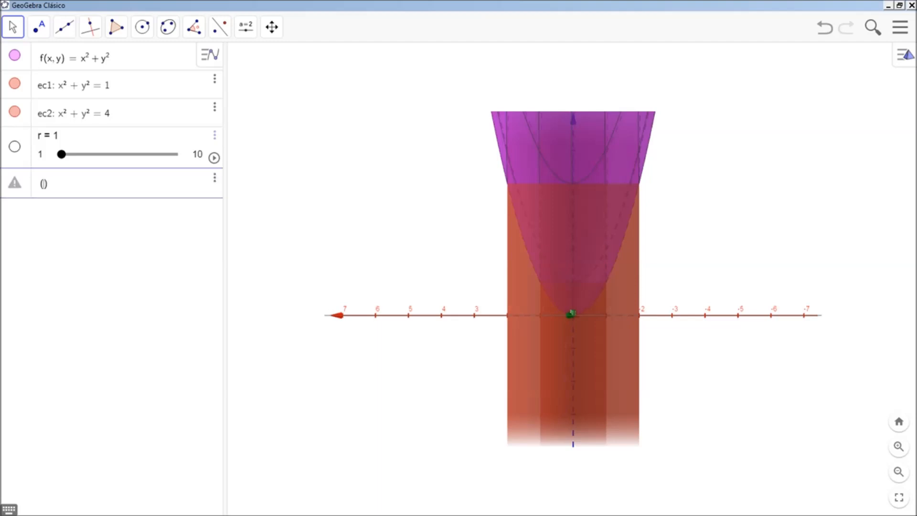
{"action": "type", "text": "r*"}
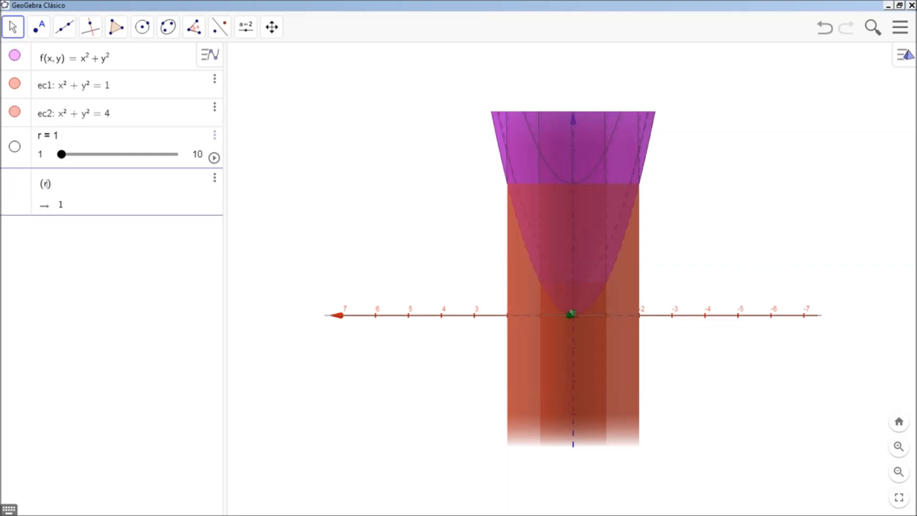
{"action": "type", "text": "cos"}
{"action": "key", "text": "Return"}
{"action": "type", "text": "t"}
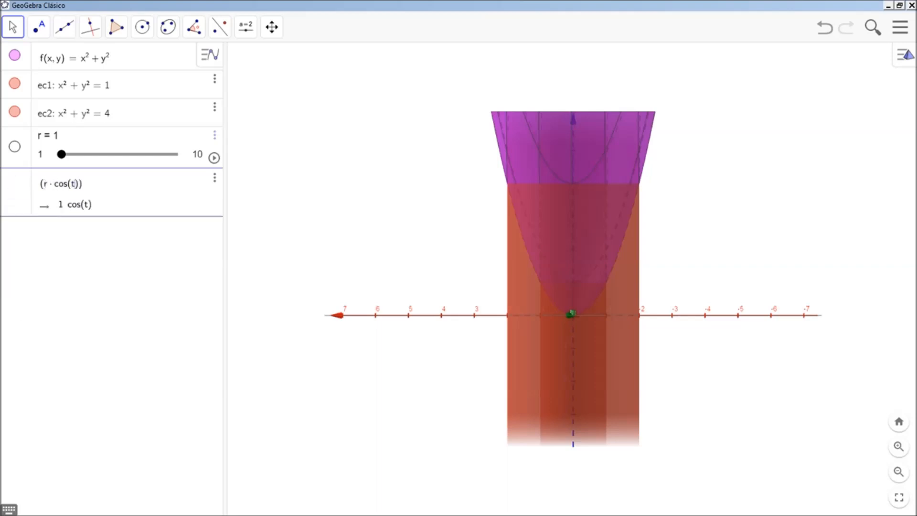
{"action": "type", "text": ","}
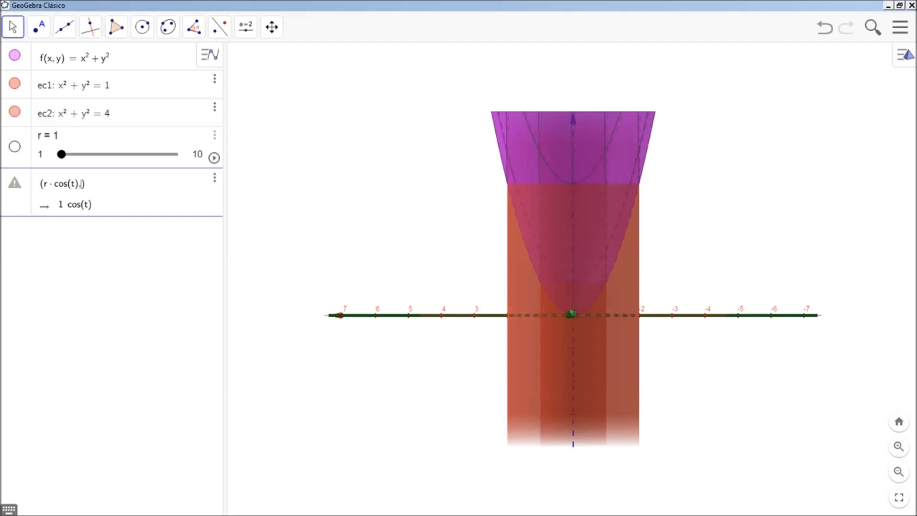
{"action": "type", "text": "r*sin"}
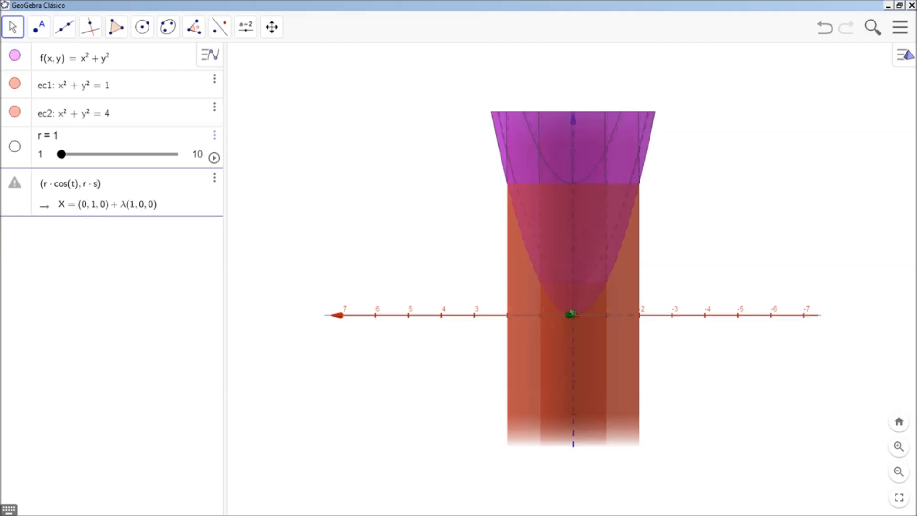
{"action": "key", "text": "Return"}
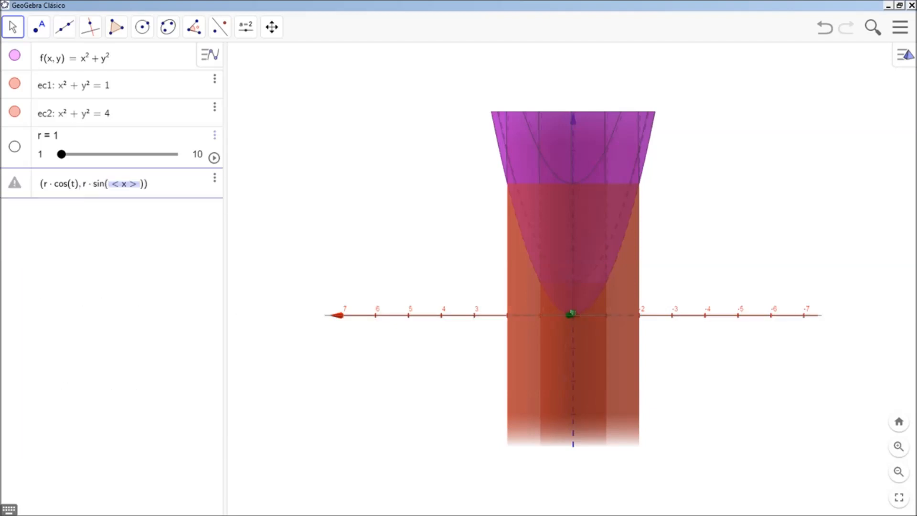
{"action": "type", "text": "t"}
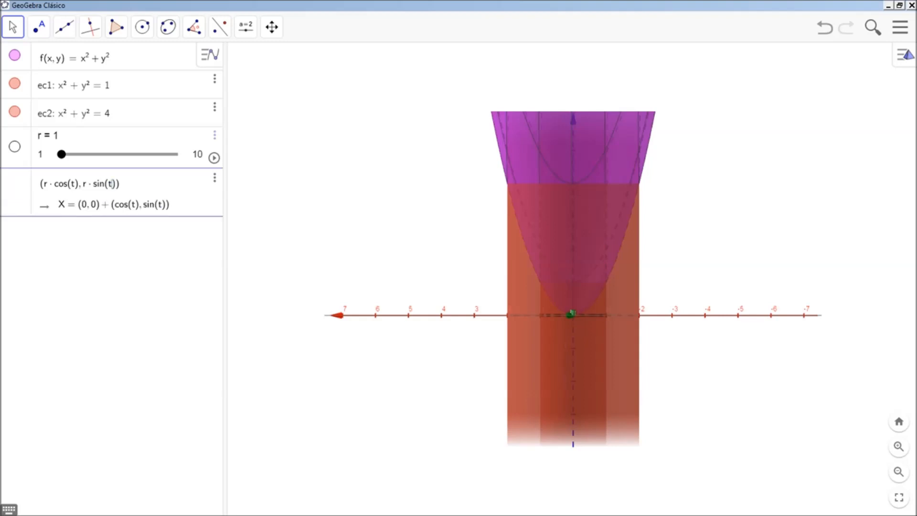
{"action": "key", "text": "Return"}
{"action": "left_click_drag", "start_coordinate": [669, 267], "coordinate": [670, 294]}
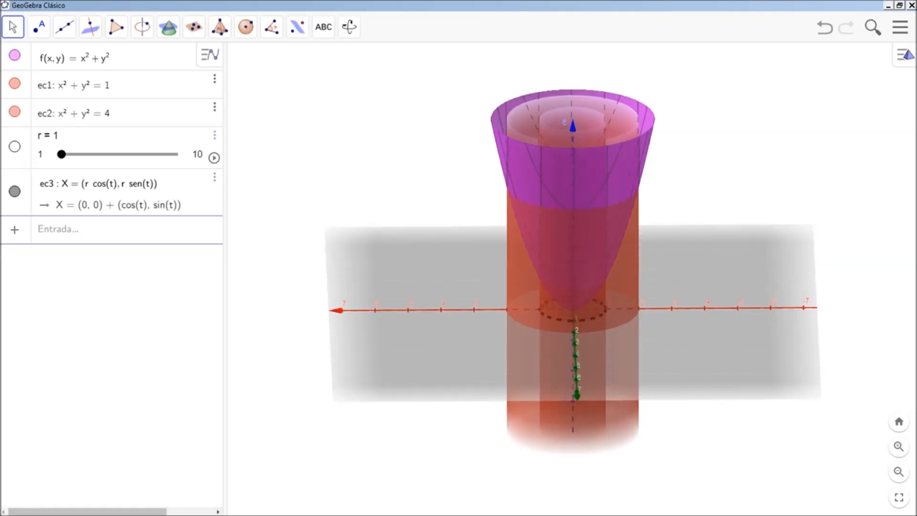
Step: Hide both cylinders, keeping the paraboloid and the circle displayed, and look at them from directly above the xy-plane
{"action": "left_click", "coordinate": [14, 111]}
{"action": "left_click", "coordinate": [14, 83]}
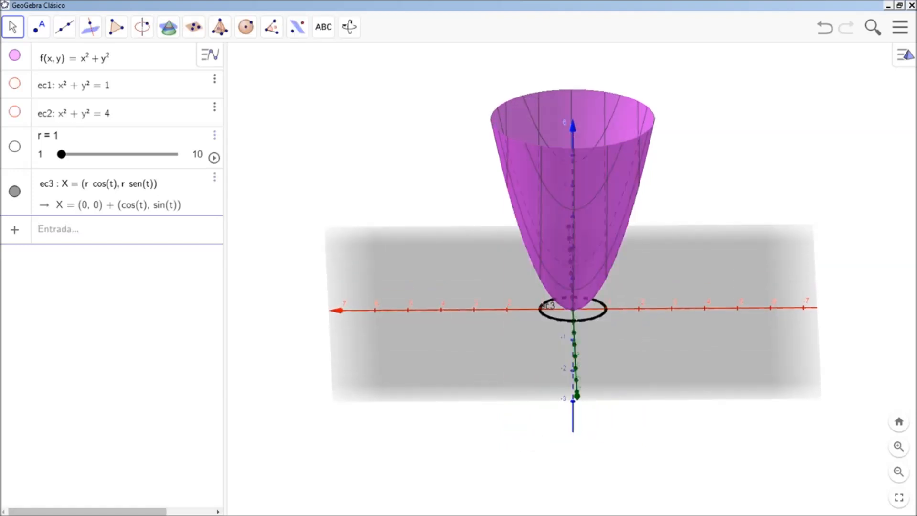
{"action": "left_click_drag", "start_coordinate": [668, 287], "coordinate": [663, 280]}
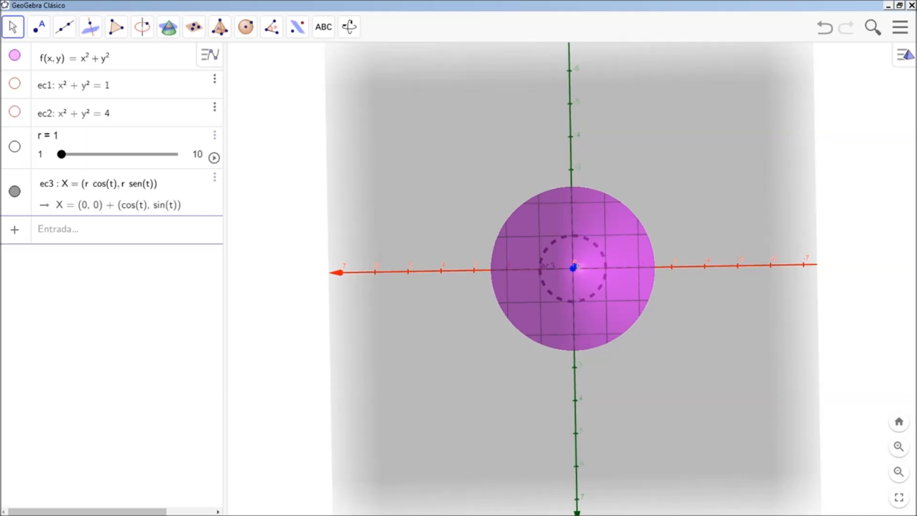
Step: Set slider r to 2.1 and compare the circle with the paraboloid from above and in perspective
{"action": "left_click_drag", "start_coordinate": [61, 154], "coordinate": [75, 154]}
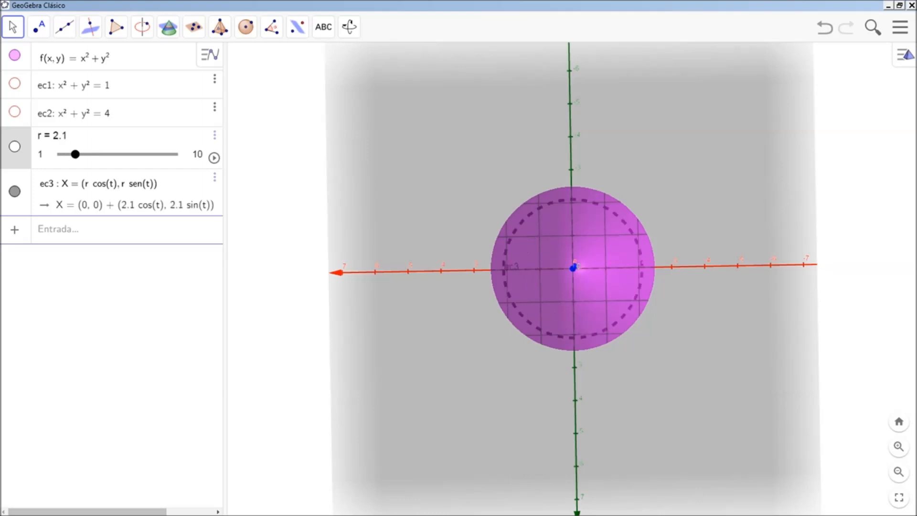
{"action": "left_click_drag", "start_coordinate": [659, 330], "coordinate": [653, 275]}
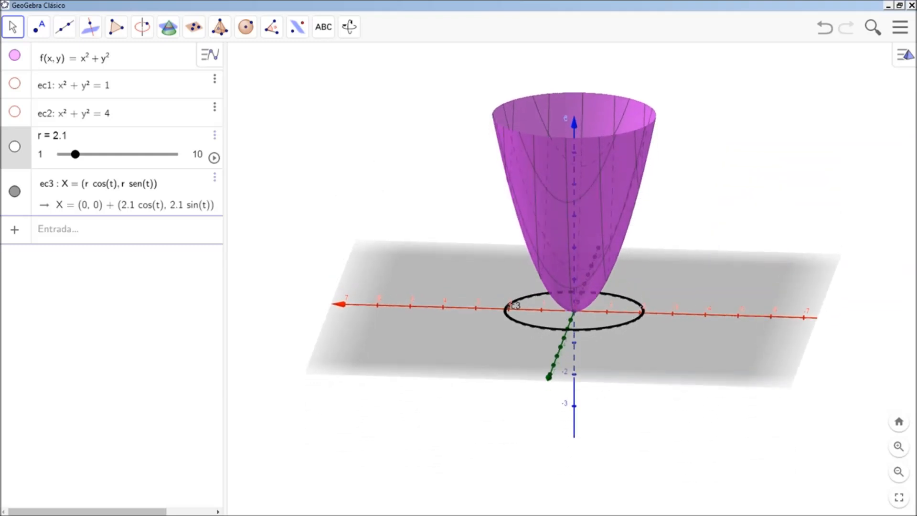
{"action": "left_click_drag", "start_coordinate": [654, 277], "coordinate": [633, 331]}
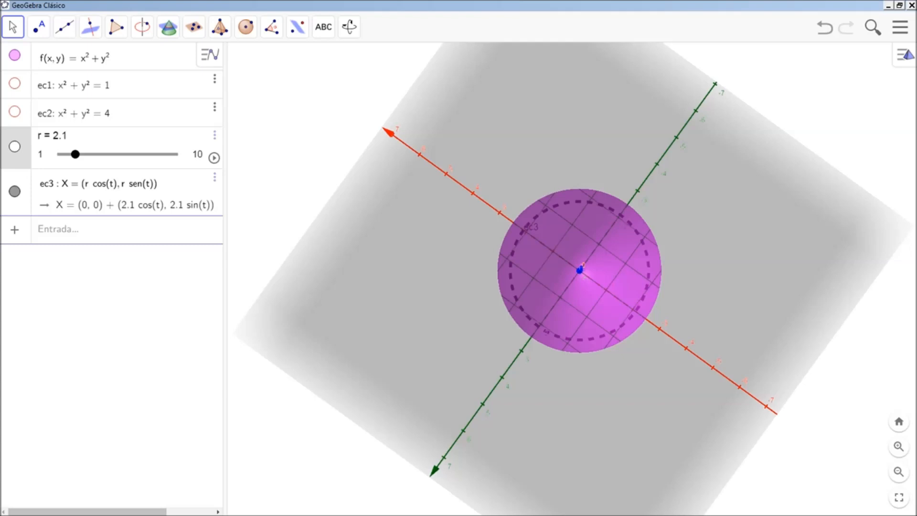
{"action": "left_click_drag", "start_coordinate": [578, 354], "coordinate": [575, 301]}
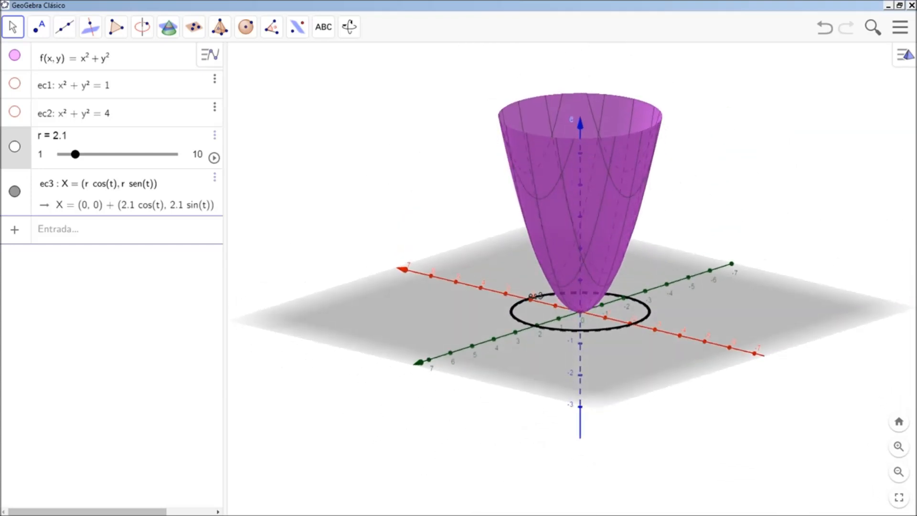
Step: Change the second cylinder's equation to x² + y² = 9
{"action": "key", "text": "ctrl"}
{"action": "key", "text": "ctrl"}
{"action": "key", "text": "ctrl"}
{"action": "double_click", "coordinate": [103, 113]}
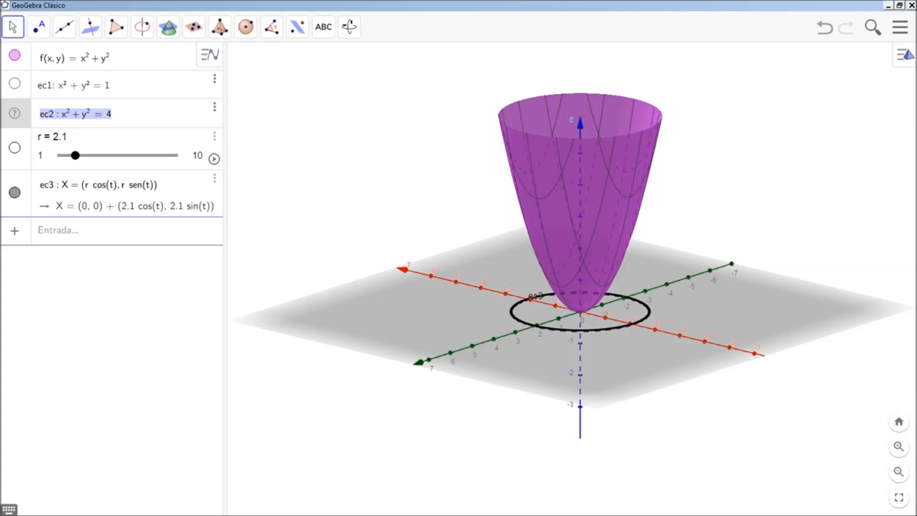
{"action": "key", "text": "End"}
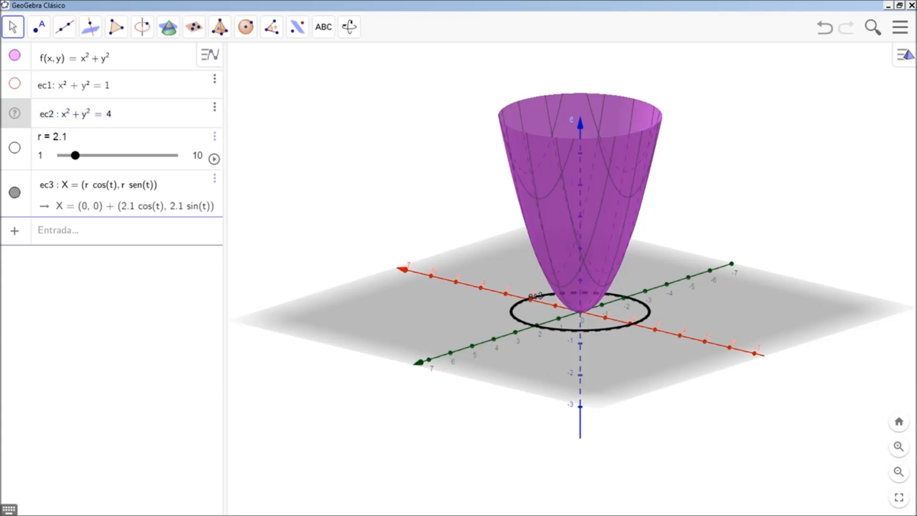
{"action": "key", "text": "BackSpace"}
{"action": "type", "text": "9"}
{"action": "key", "text": "Return"}
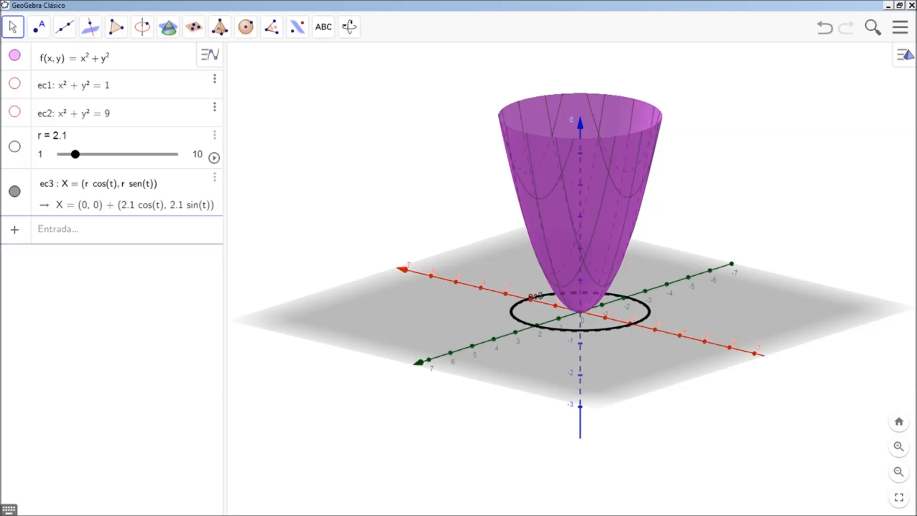
Step: Add r² as the third coordinate of the parametric circle, making it (r·cos(t), r·sen(t), r²)
{"action": "left_click", "coordinate": [103, 183]}
{"action": "key", "text": "ctrl+a"}
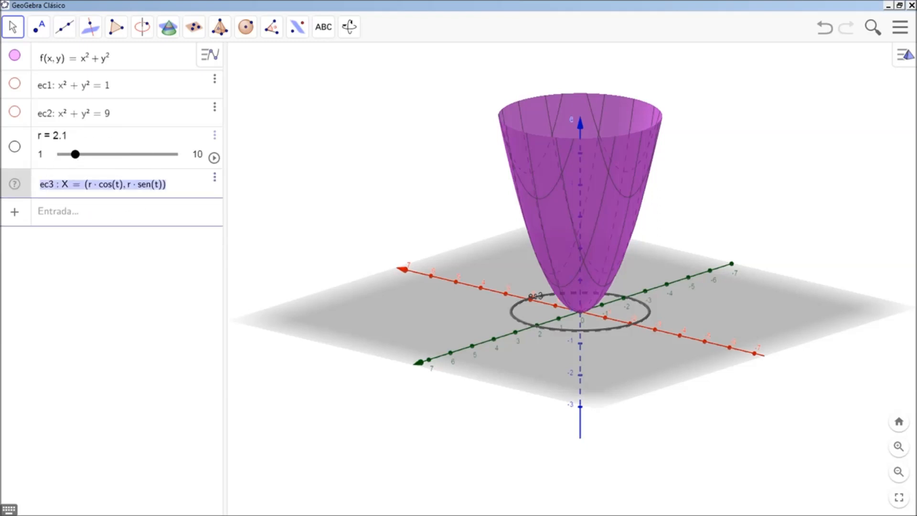
{"action": "left_click", "coordinate": [91, 184]}
{"action": "left_click", "coordinate": [128, 185]}
{"action": "left_click", "coordinate": [163, 184]}
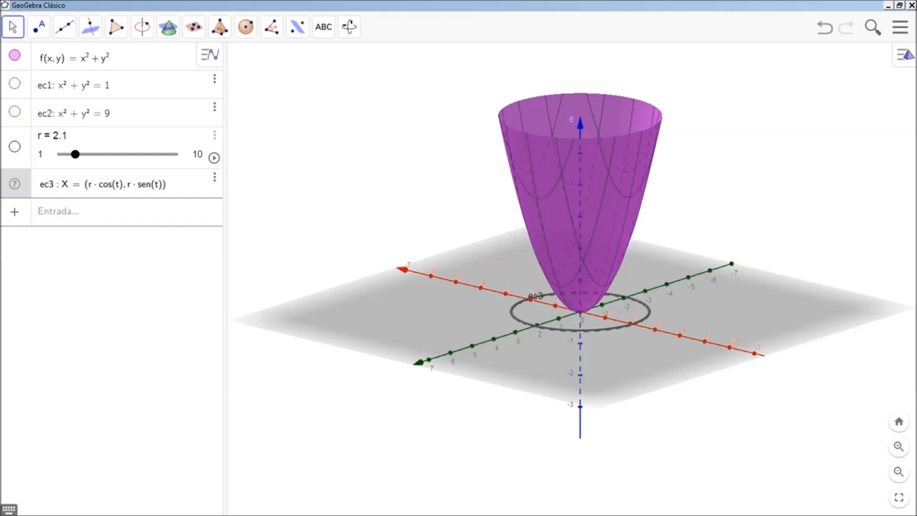
{"action": "type", "text": ","}
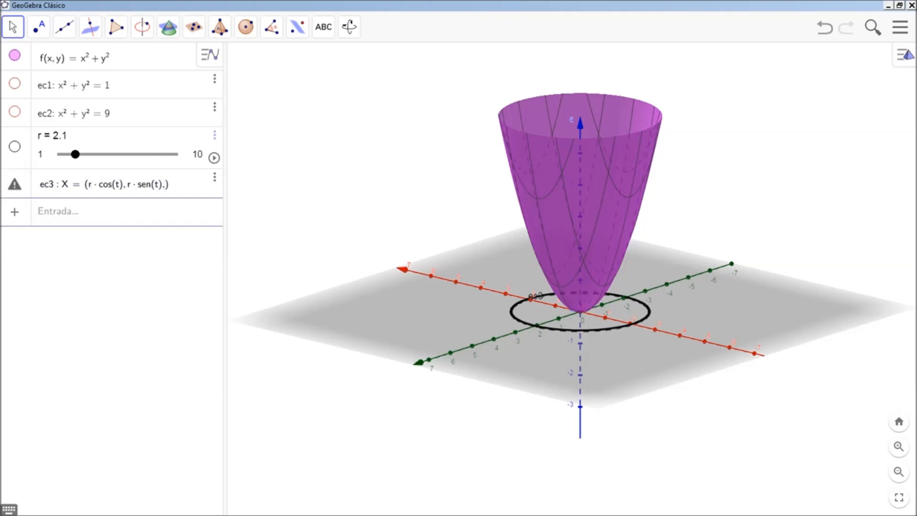
{"action": "type", "text": "r"}
{"action": "type", "text": "^2"}
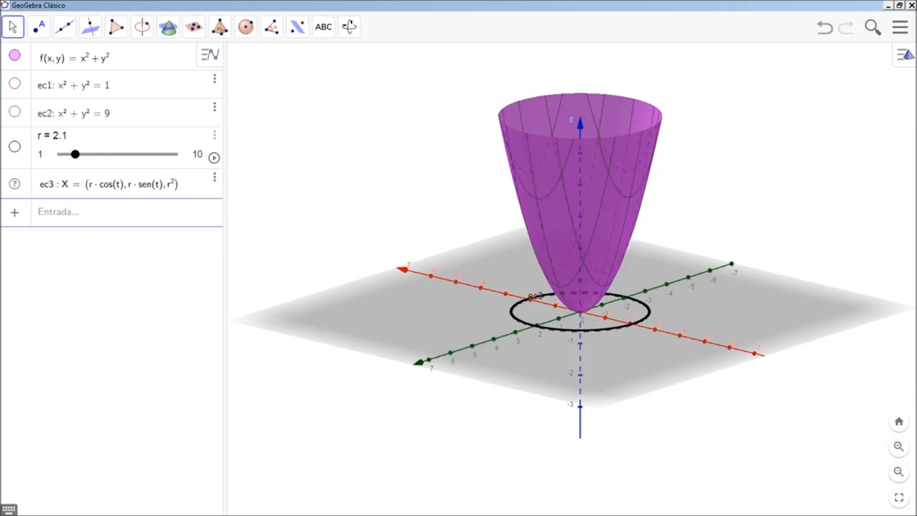
{"action": "key", "text": "Return"}
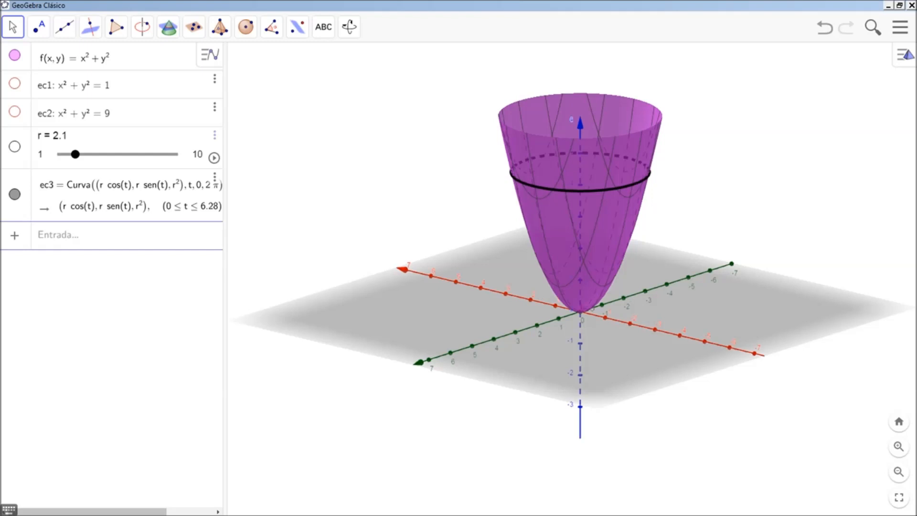
Step: Move the circle along the paraboloid by setting slider r to 1.1 and back up to 2, and inspect it from obliquely above
{"action": "mouse_move", "coordinate": [75, 155]}
{"action": "left_mouse_down"}
{"action": "mouse_move", "coordinate": [84, 155]}
{"action": "mouse_move", "coordinate": [62, 154]}
{"action": "left_mouse_up"}
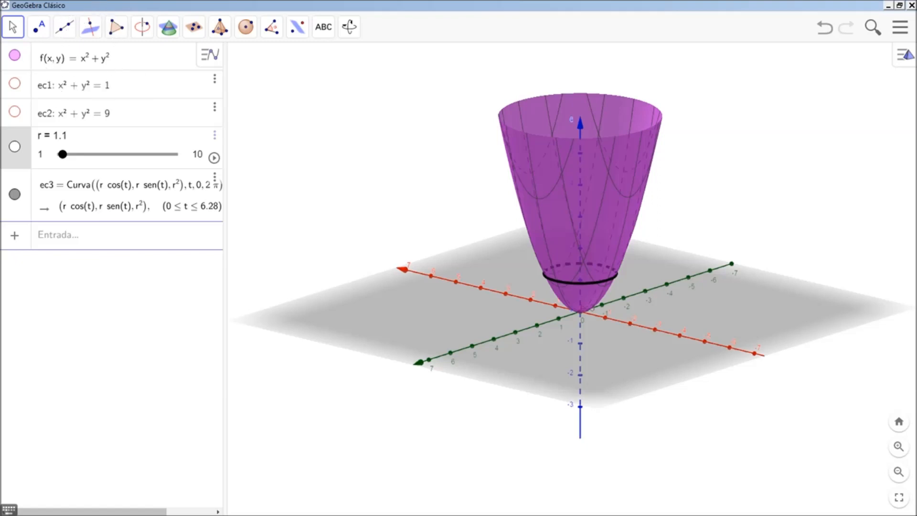
{"action": "scroll", "coordinate": [572, 279], "scroll_direction": "down", "scroll_amount": 4}
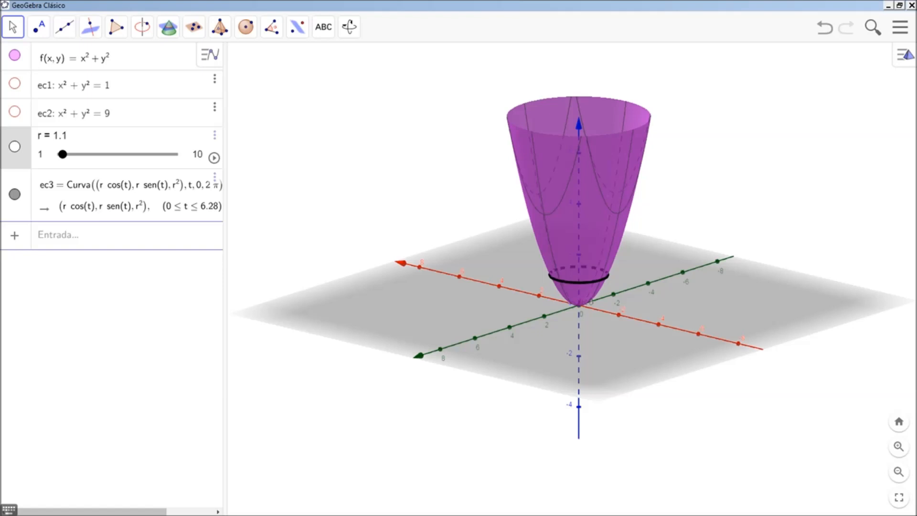
{"action": "left_click_drag", "start_coordinate": [63, 154], "coordinate": [74, 154]}
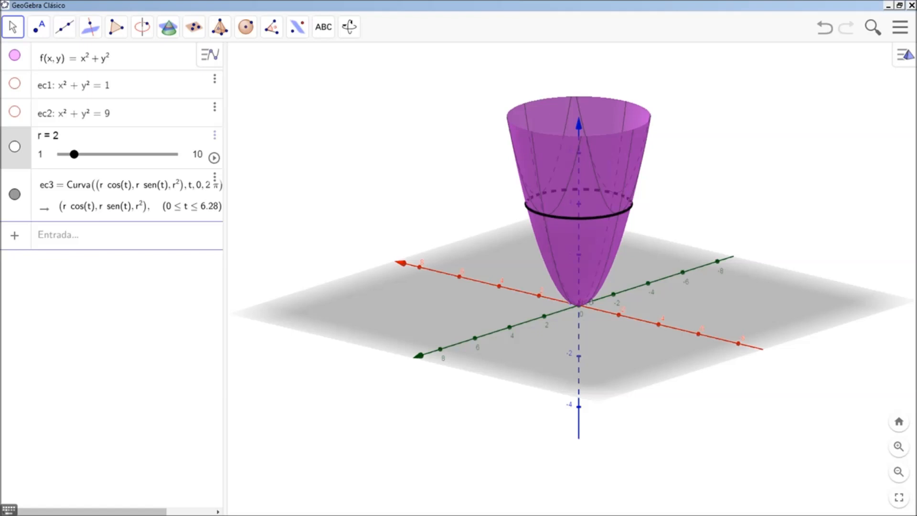
{"action": "left_click_drag", "start_coordinate": [458, 230], "coordinate": [433, 245]}
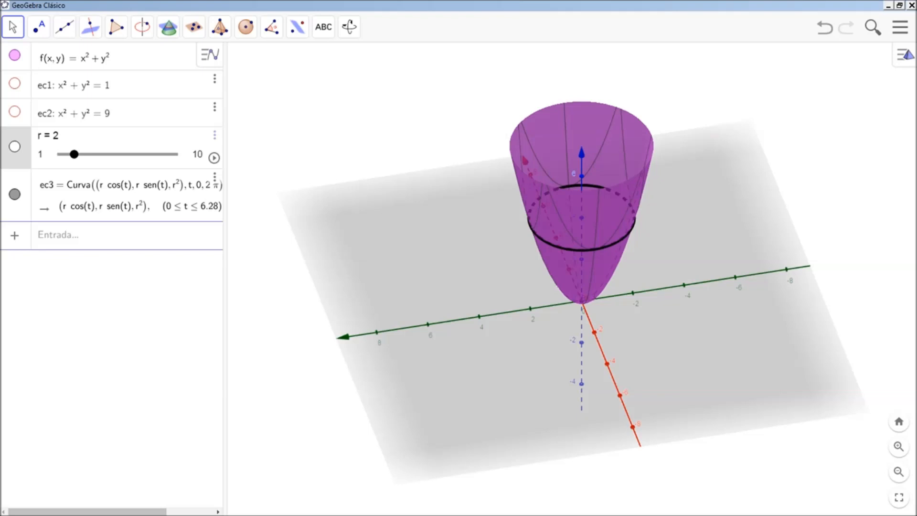